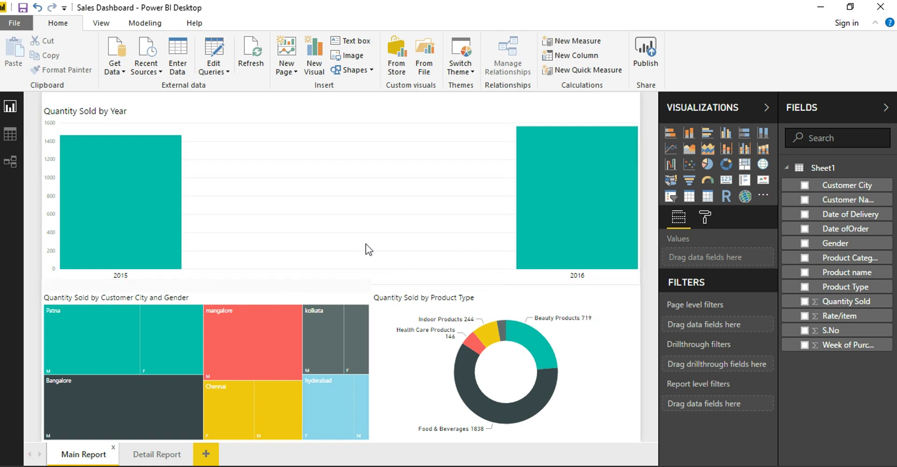
Step: Review the three visuals on the Main Report page and the total card and table on the Detail Report page
left_click(404, 226)
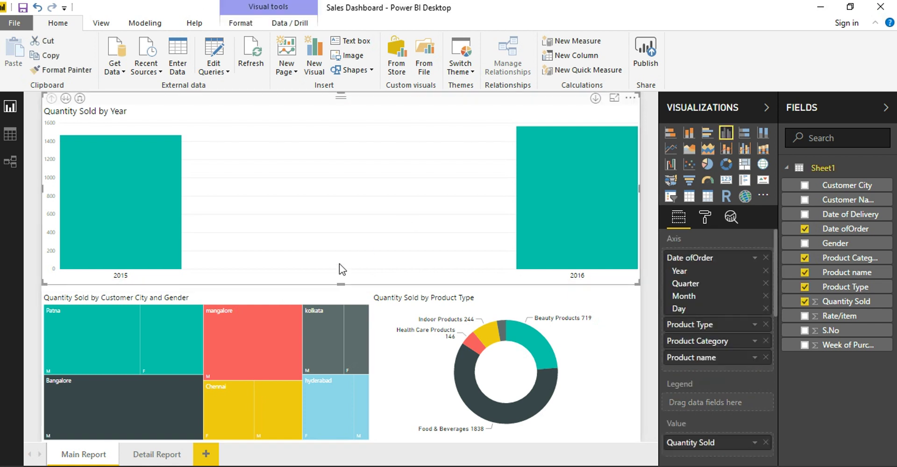
left_click(297, 293)
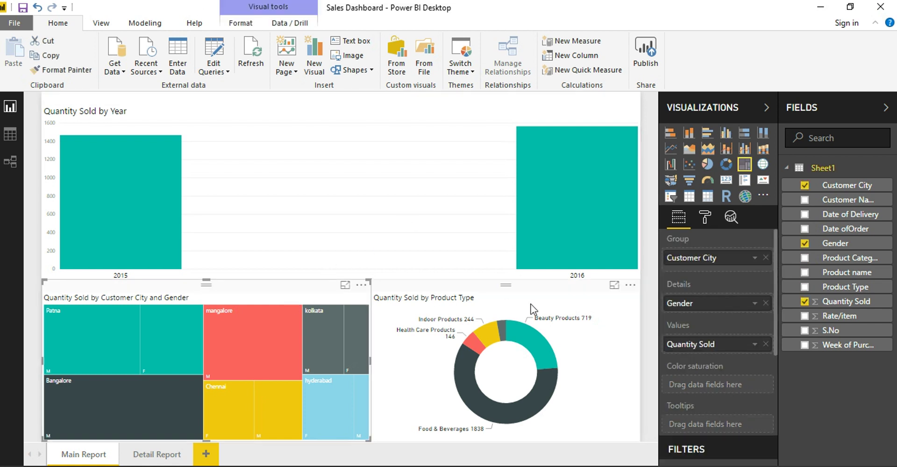
left_click(589, 353)
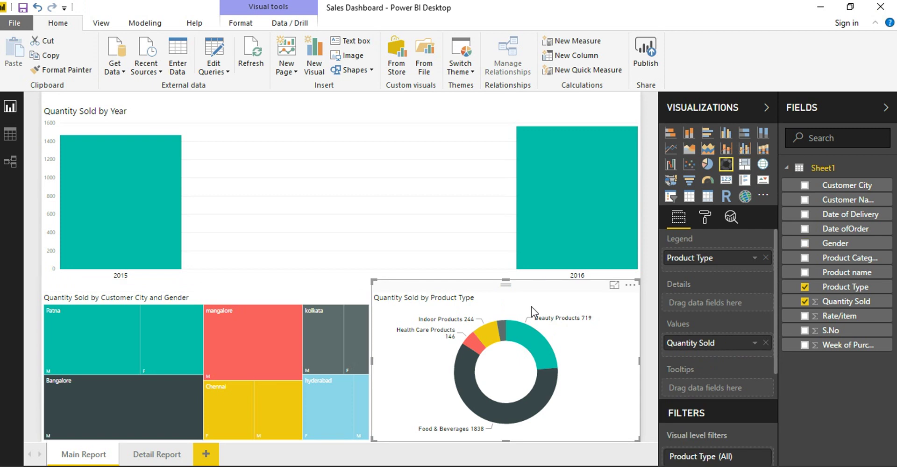
left_click(380, 133)
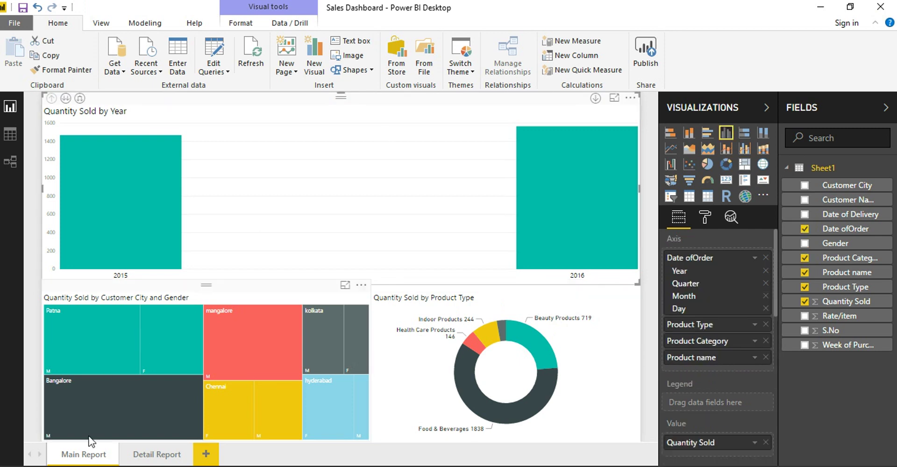
left_click(149, 457)
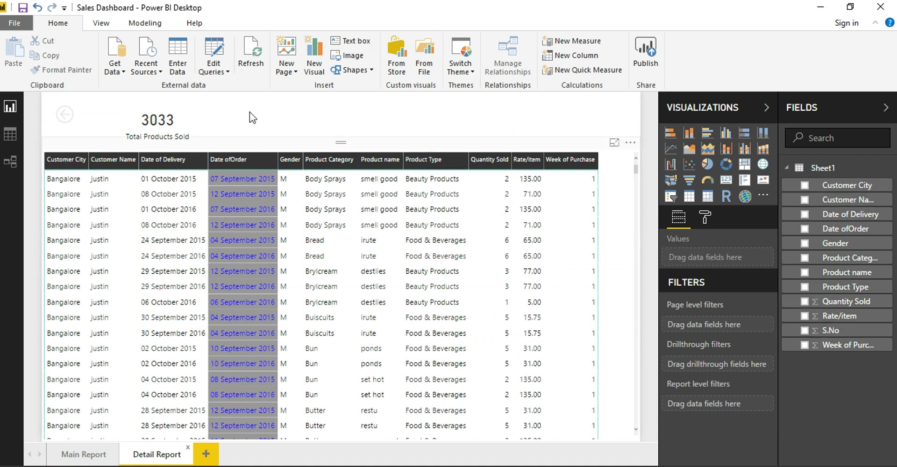
left_click(192, 114)
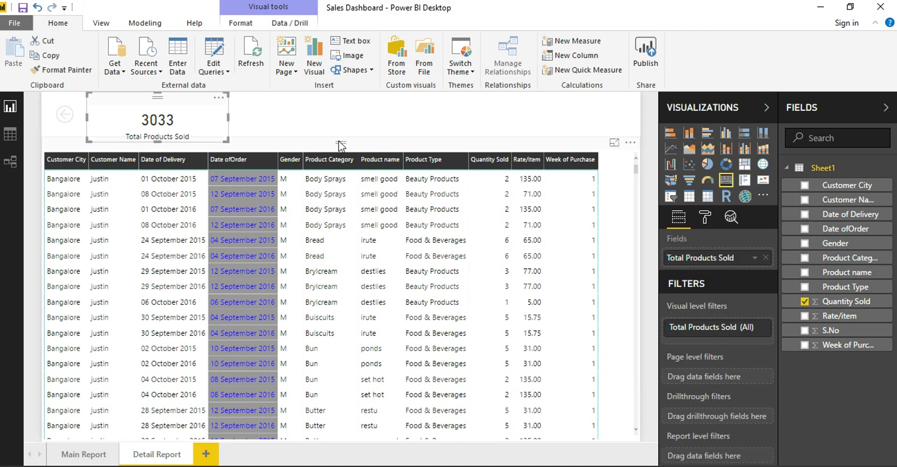
left_click(349, 132)
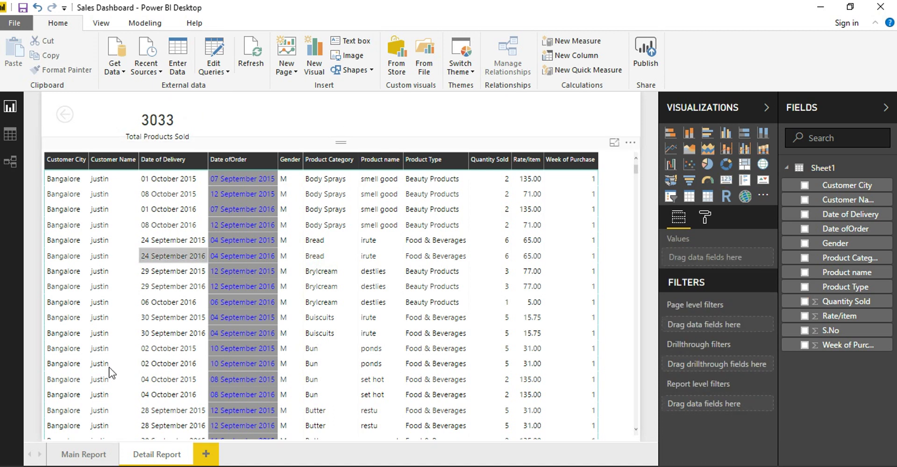
Step: Compare the 2015 and 2016 quantities sold on Main Report with the Total Products Sold card on Detail Report
left_click(82, 454)
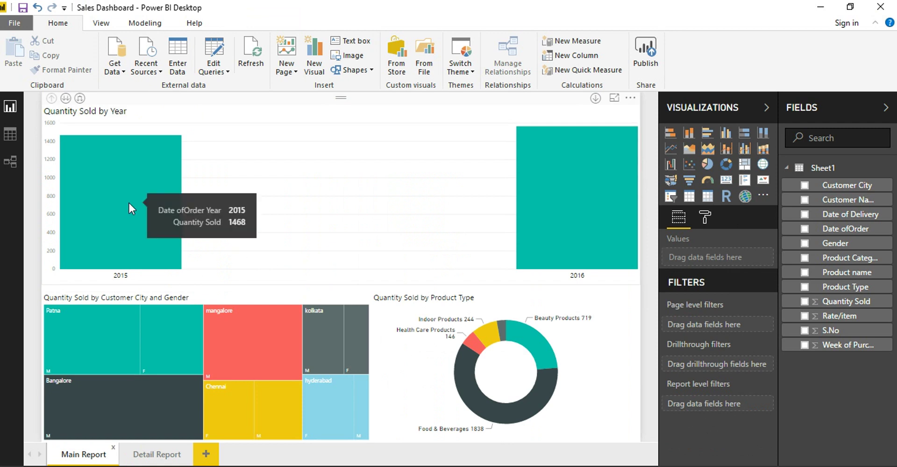
mouse_move(546, 222)
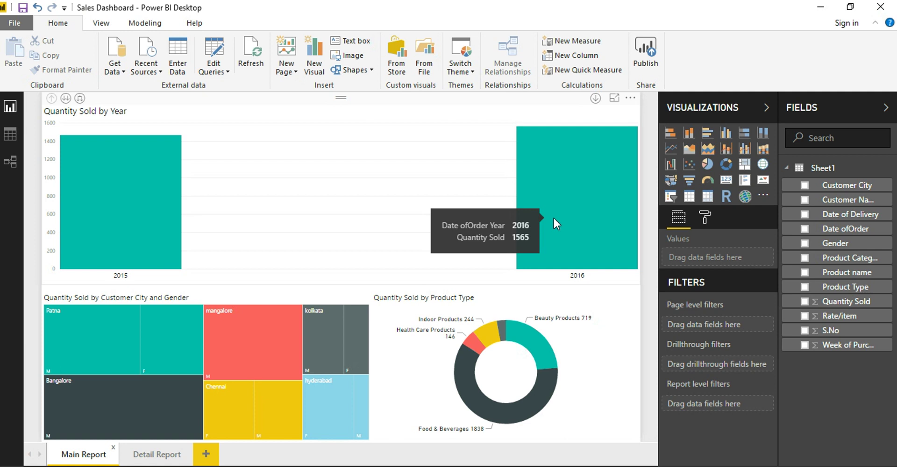
mouse_move(169, 210)
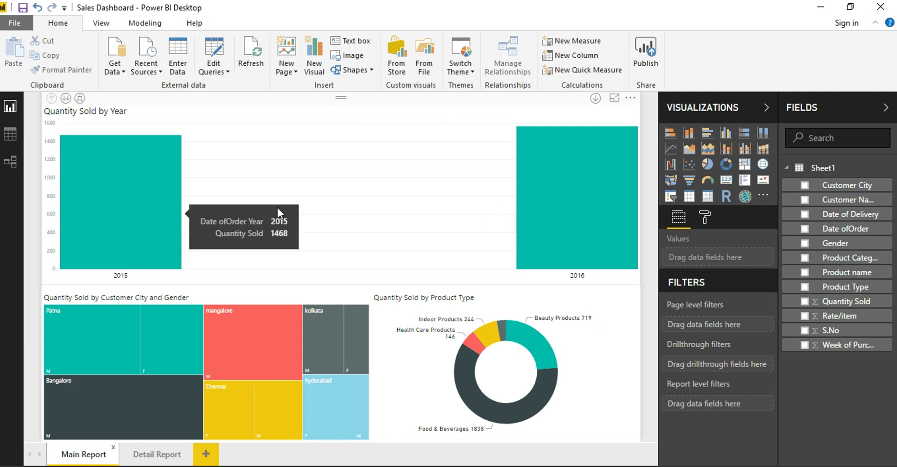
left_click(155, 456)
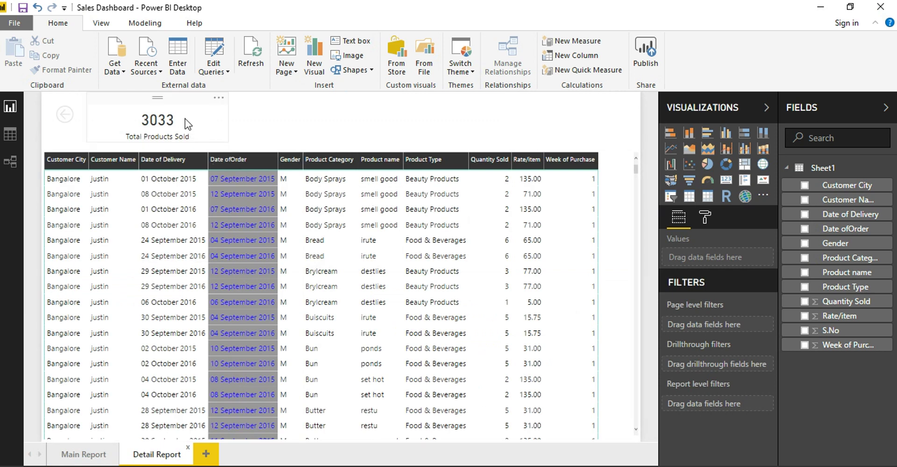
left_click(101, 453)
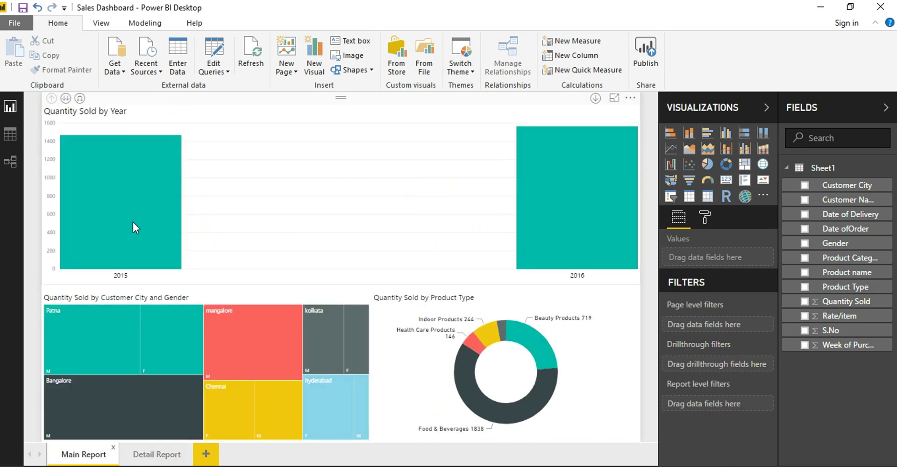
Step: Exclude the hyderabad F segment from the Quantity Sold by Customer City and Gender treemap on Main Report
mouse_move(95, 328)
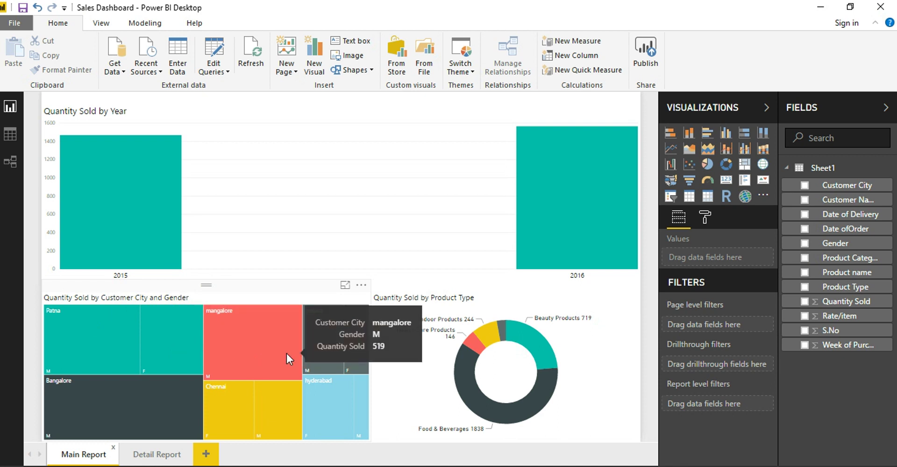
right_click(68, 345)
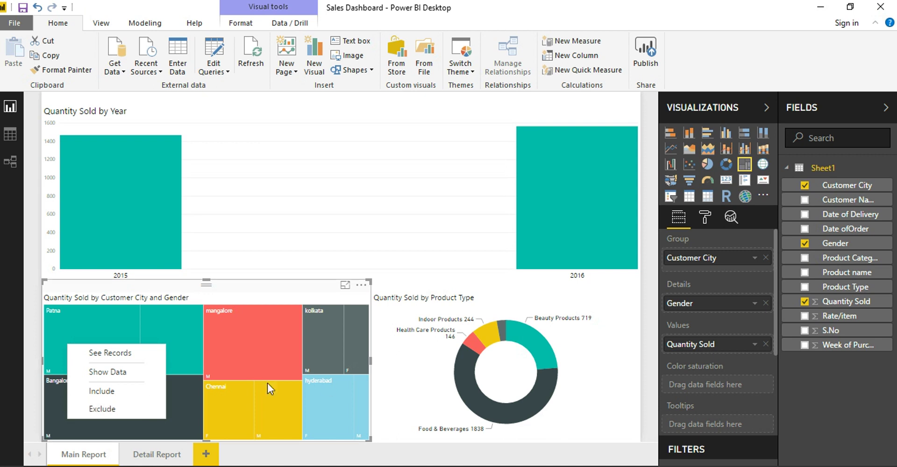
left_click(334, 387)
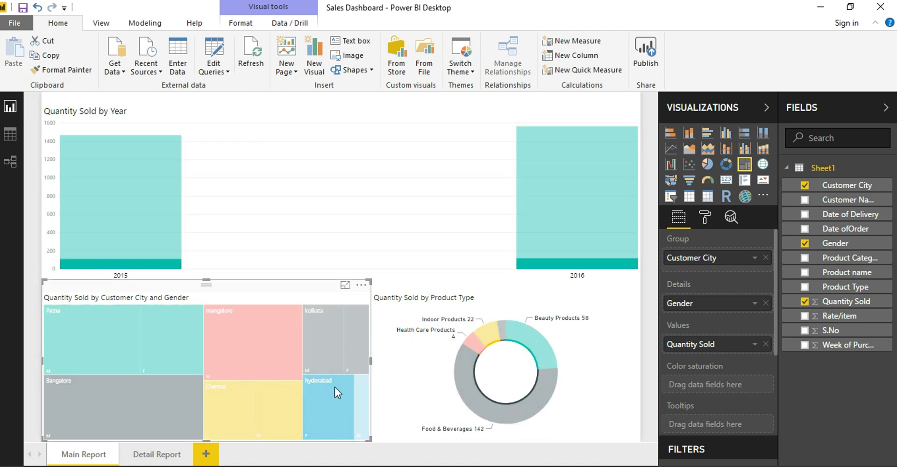
left_click(334, 383)
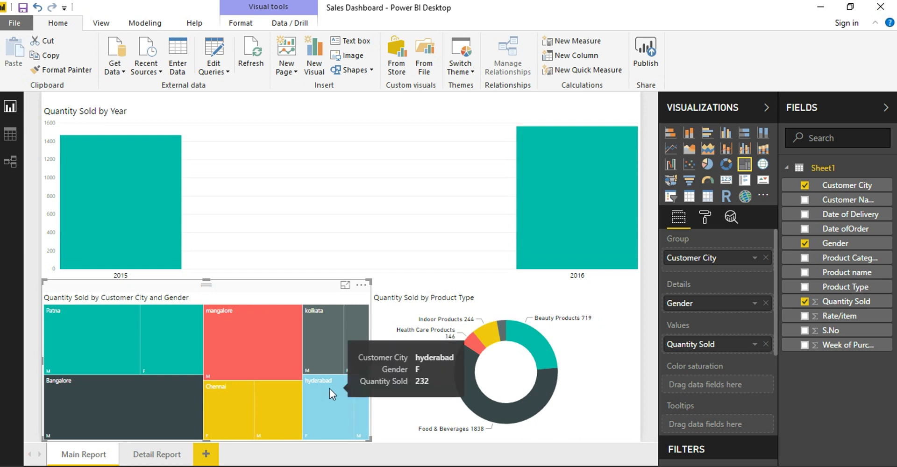
right_click(329, 389)
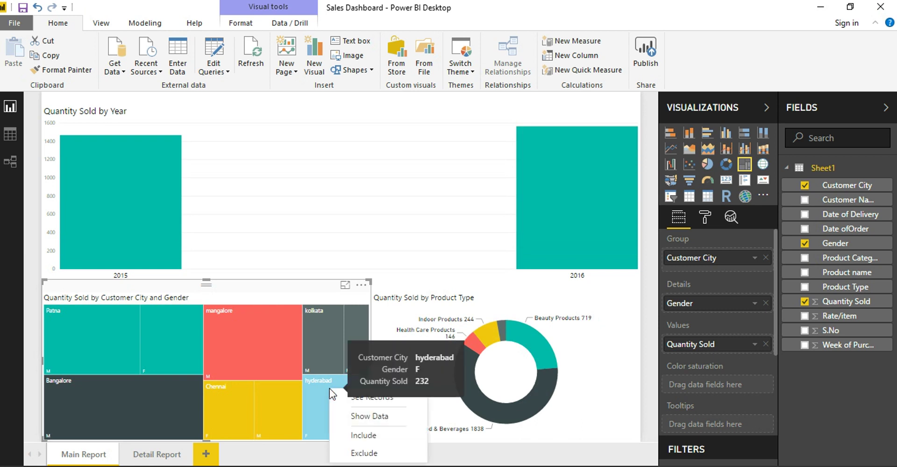
left_click(342, 452)
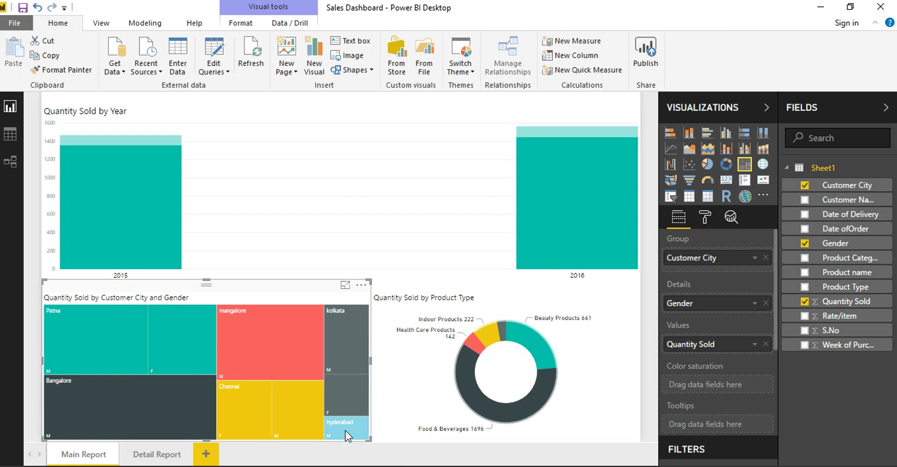
Step: Inspect the highlighted quantities for Beauty Products and for 2016, and clear the cross-highlighting from the charts
mouse_move(345, 431)
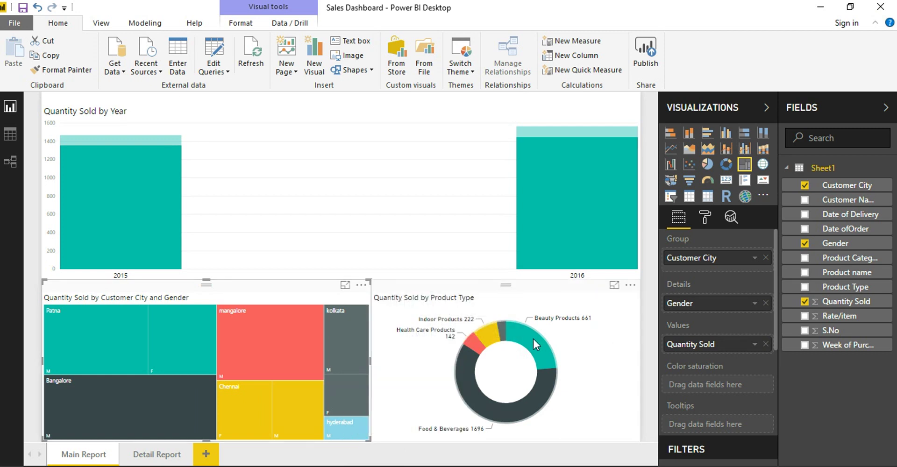
mouse_move(533, 340)
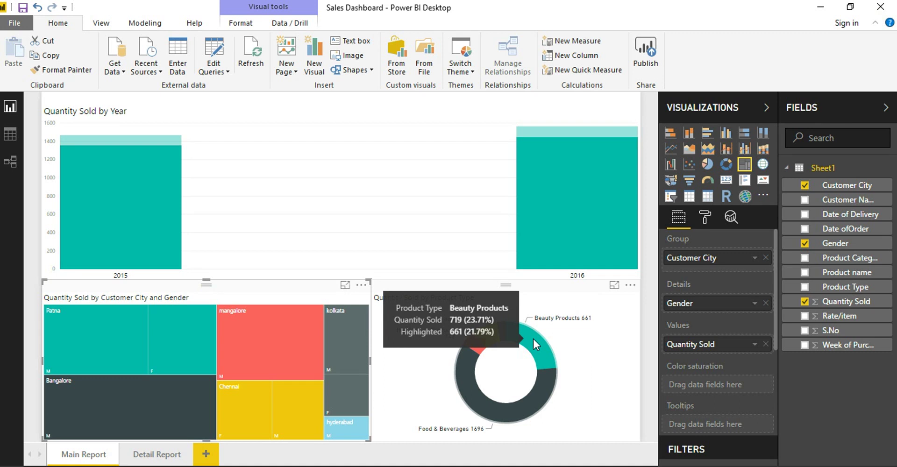
mouse_move(567, 146)
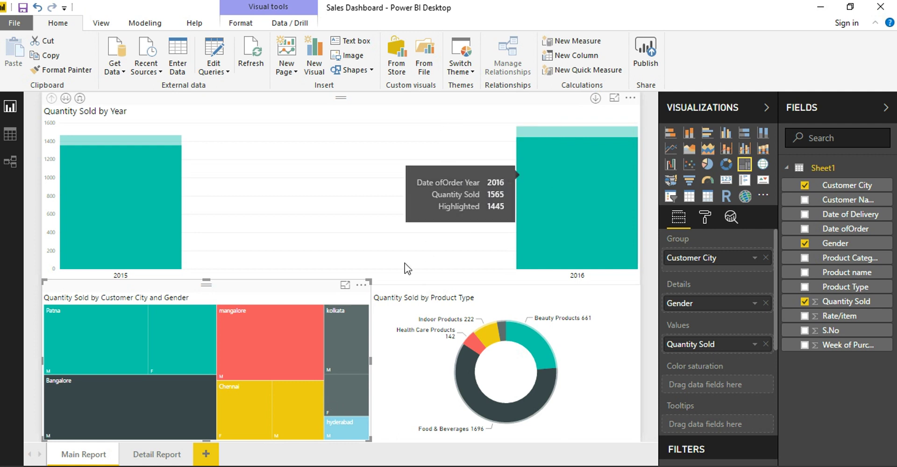
left_click(383, 230)
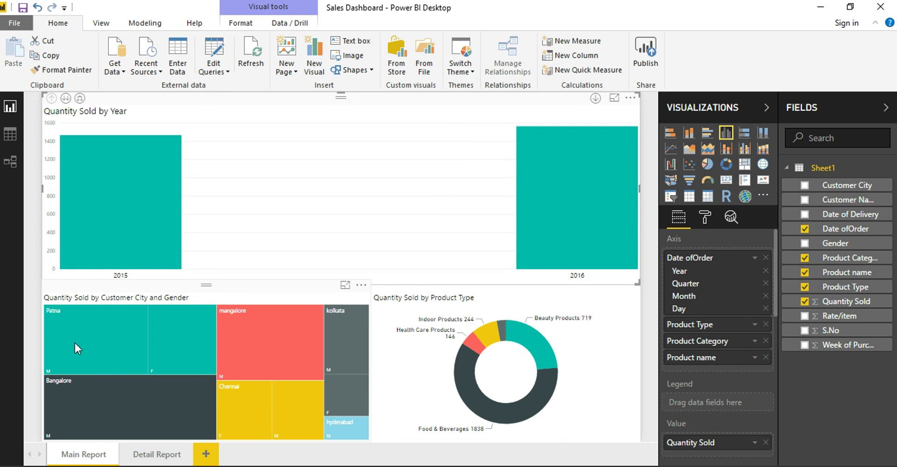
Step: Compare the Patna M segment in the Main Report treemap with the unfiltered table on the Detail Report page
mouse_move(75, 350)
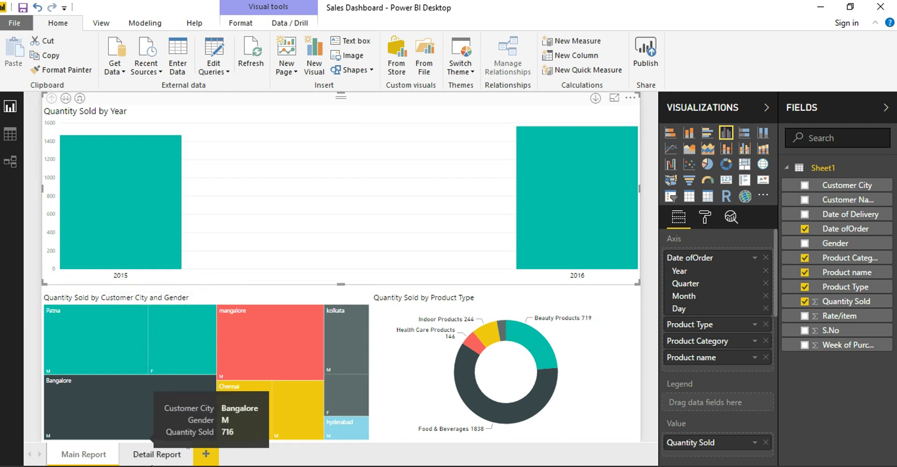
left_click(157, 456)
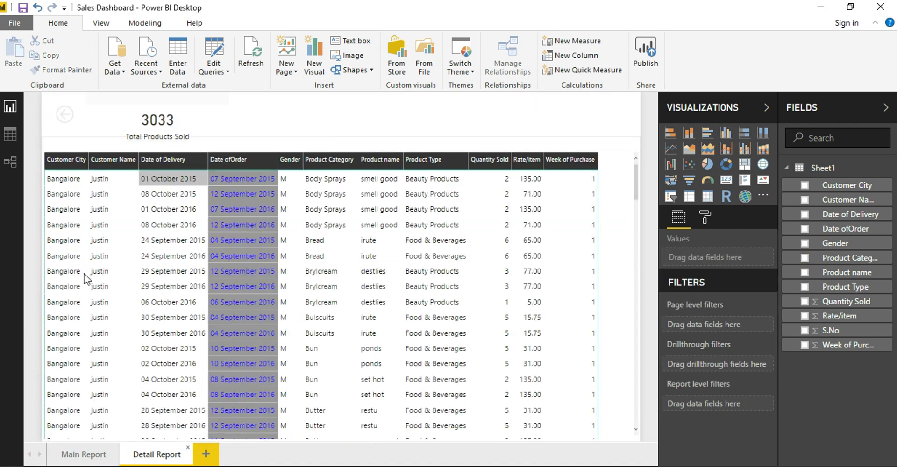
left_click(85, 460)
mouse_move(129, 341)
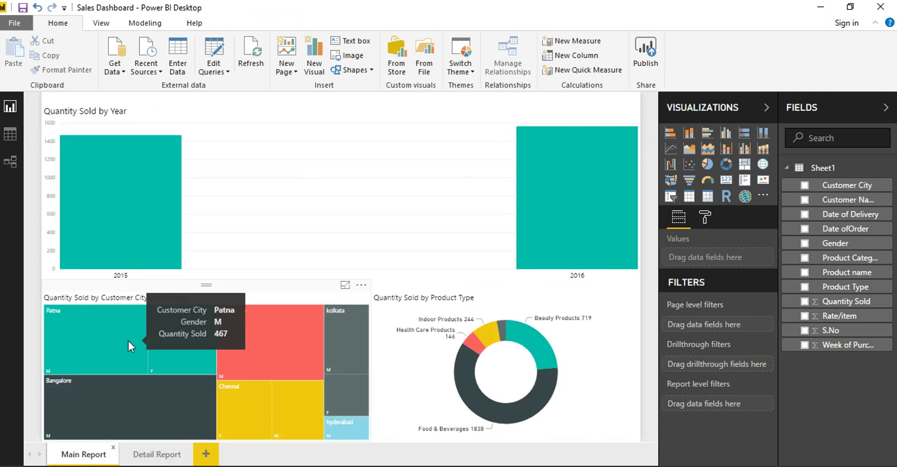
Step: Add Customer City as a drillthrough filter on the Detail Report page and collapse its value list
left_click(164, 457)
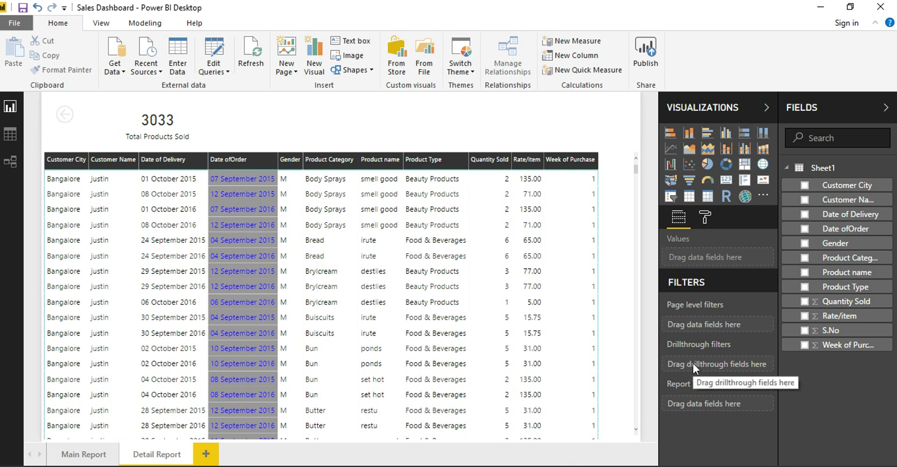
left_click_drag(845, 186, 728, 359)
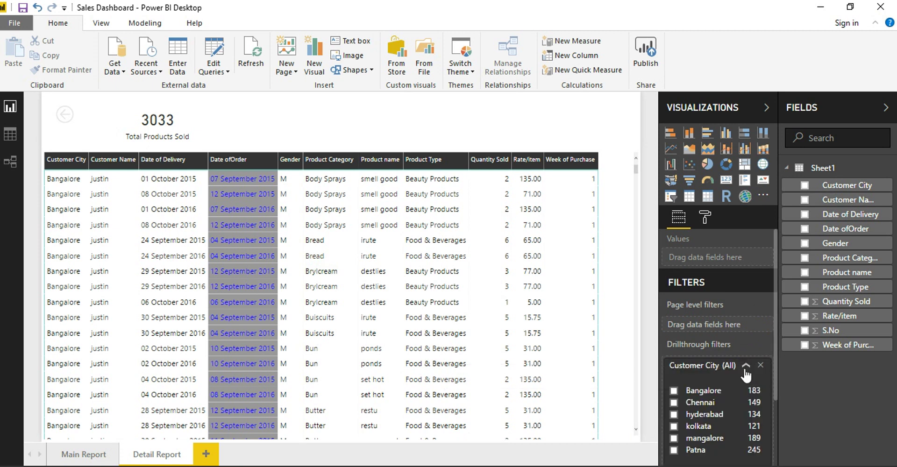
left_click(745, 371)
Step: Add Gender as a second drillthrough filter on the Detail Report page, leaving both filter value lists collapsed
left_click_drag(832, 250, 703, 386)
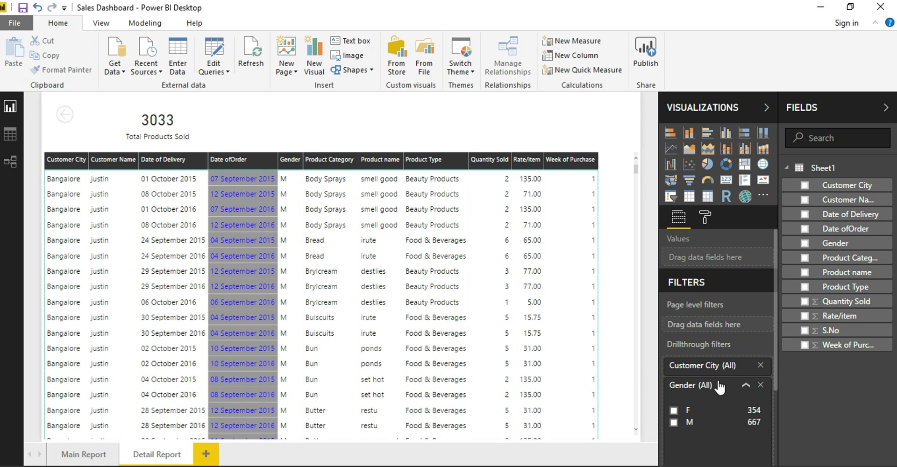
left_click(745, 385)
left_click(745, 385)
left_click(745, 386)
left_click(723, 370)
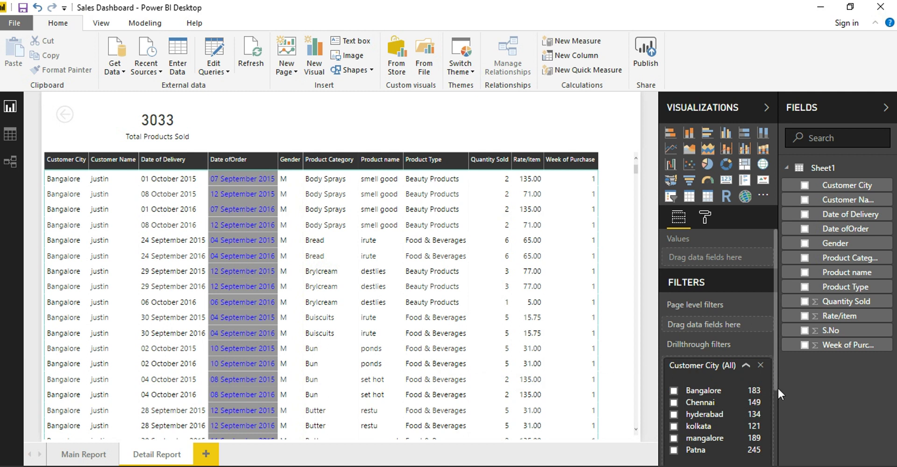
left_click(746, 365)
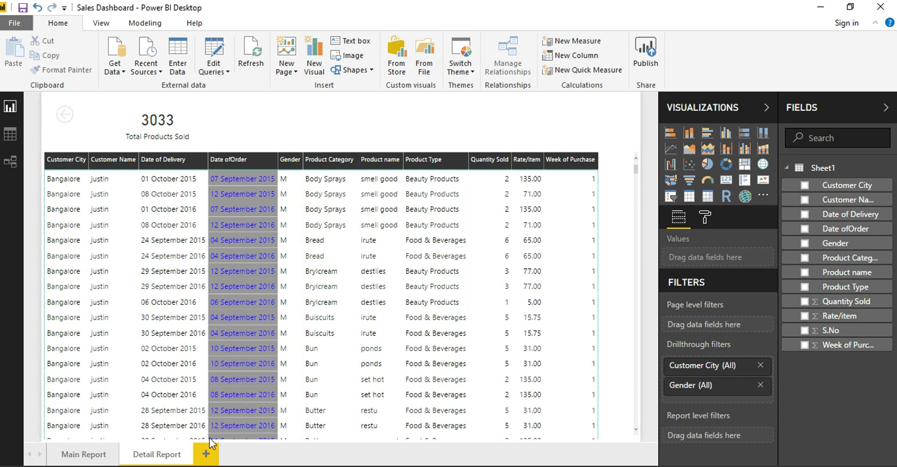
Step: Drill through from the Patna M segment of the Main Report treemap to the Detail Report page
left_click(83, 455)
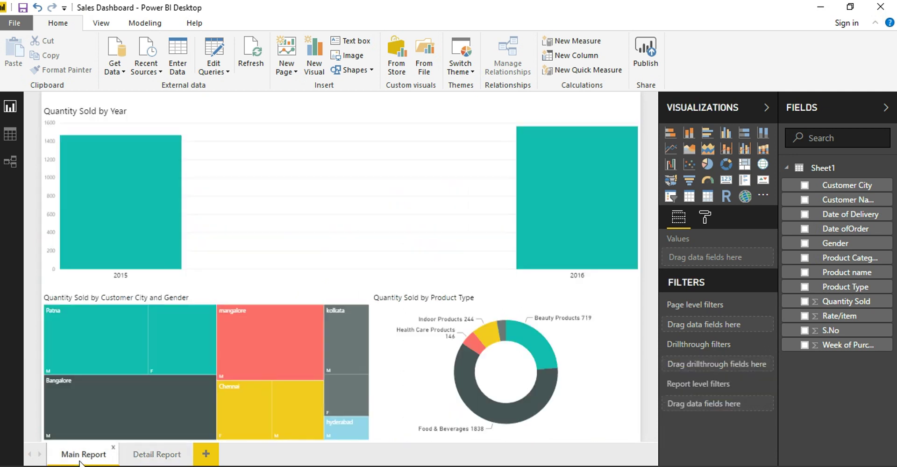
right_click(83, 335)
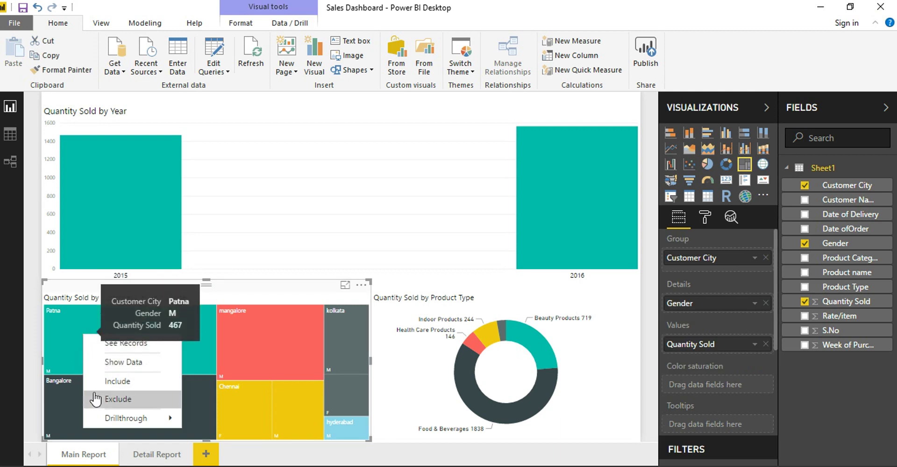
mouse_move(96, 418)
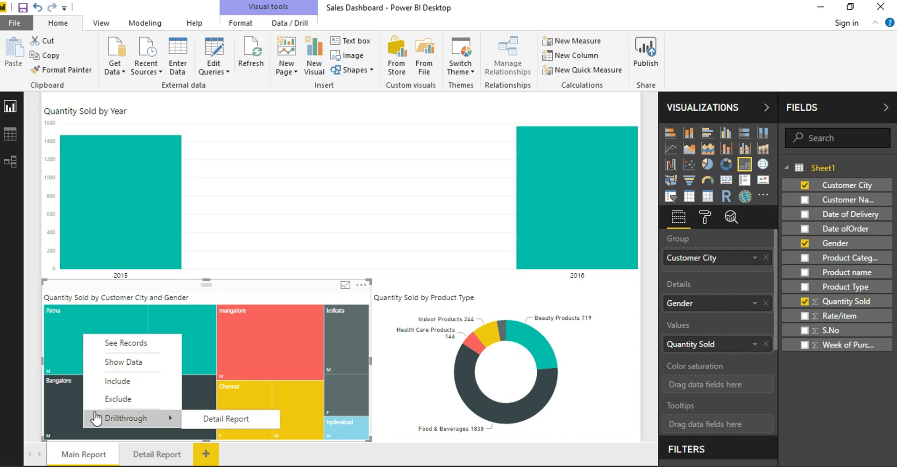
left_click(222, 419)
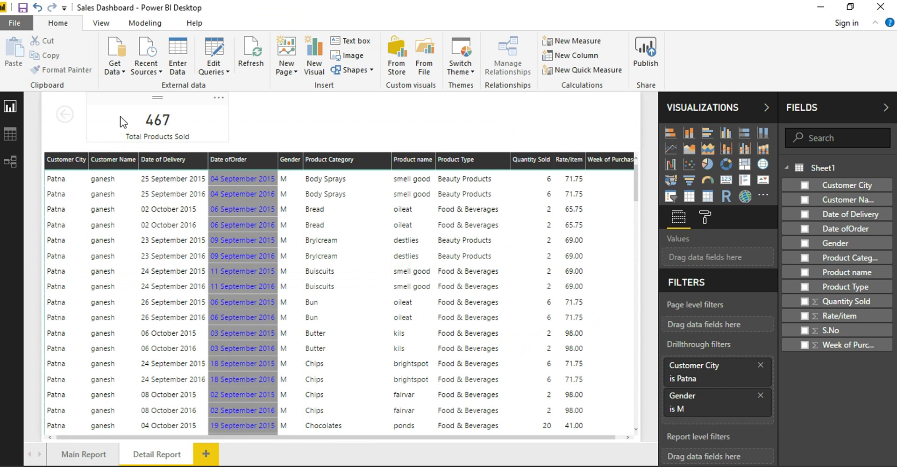
Step: Return to the Main Report with the page's back arrow and drill through again from the treemap's Patna M segment to the Detail Report
left_click(66, 122)
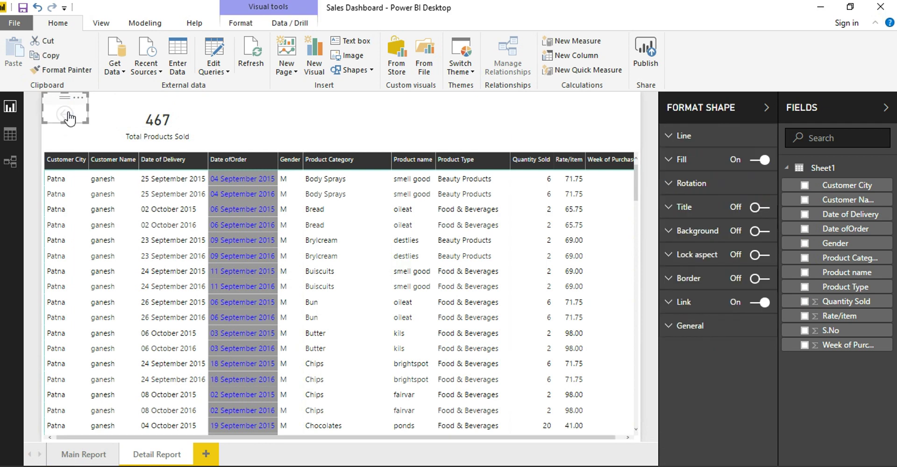
left_click(73, 112, "ctrl")
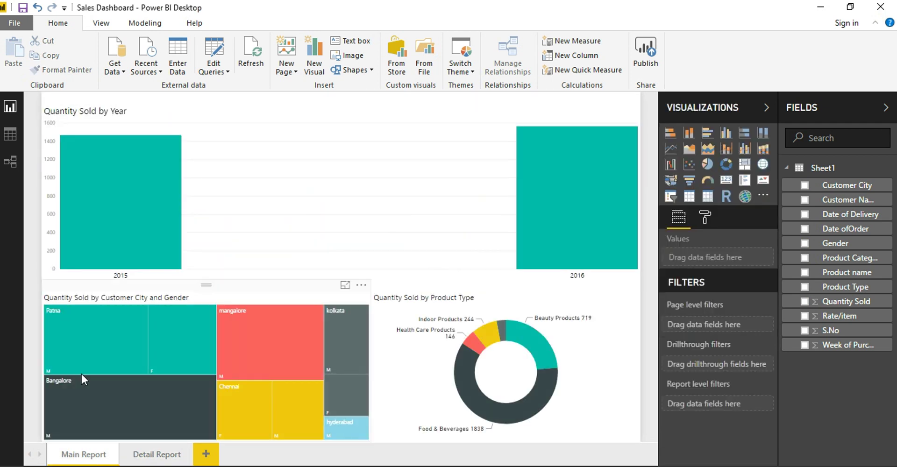
mouse_move(85, 351)
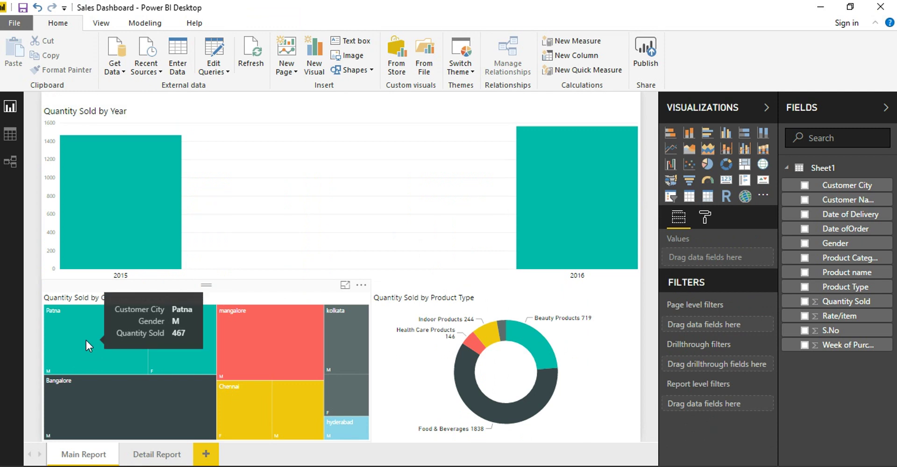
right_click(86, 340)
mouse_move(140, 424)
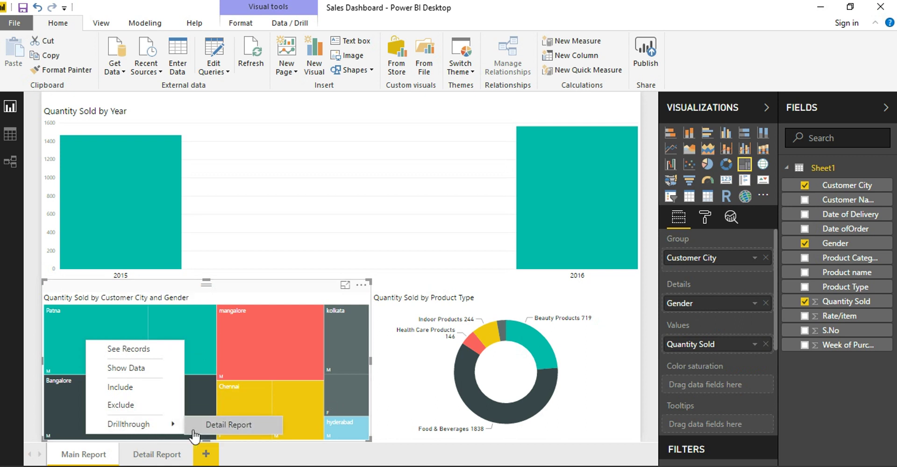
left_click(208, 426)
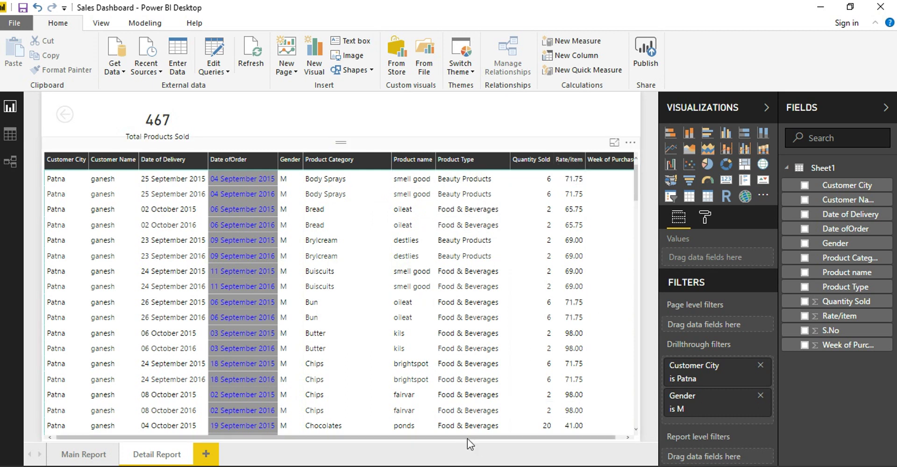
Step: Examine the filtered detail table across to its Week of Purchase column, and go back to the Main Report using the back arrow
left_click_drag(467, 439, 507, 439)
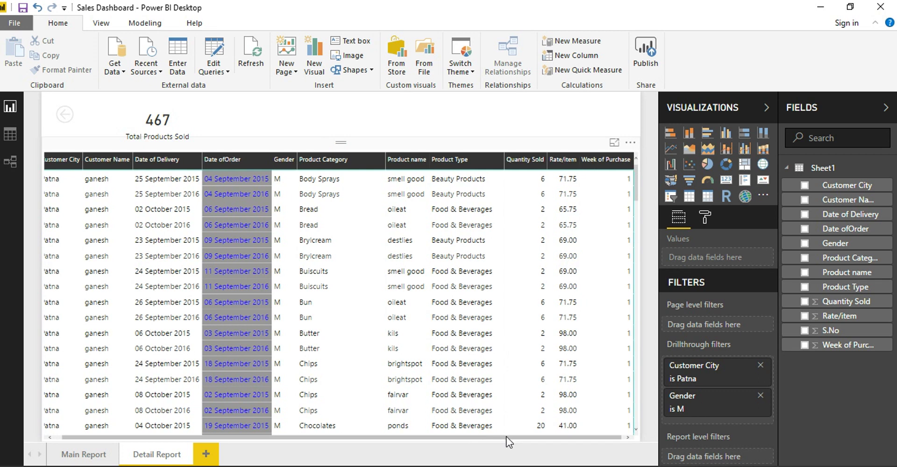
left_click_drag(470, 438, 302, 457)
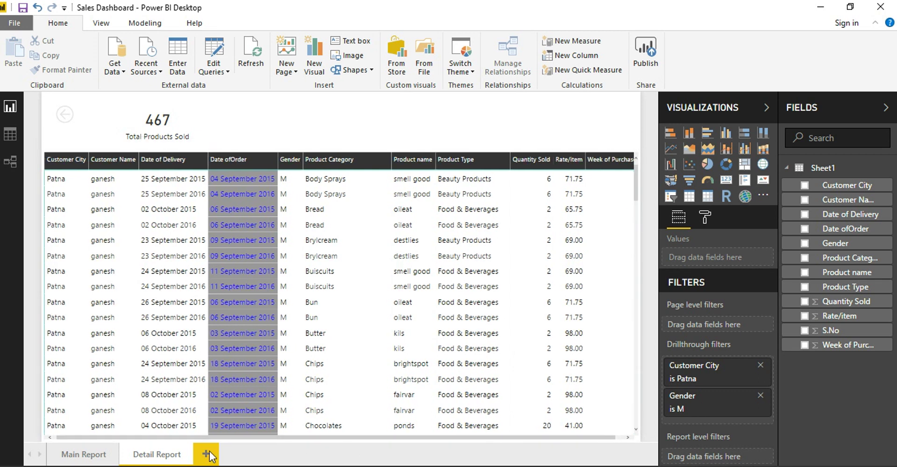
left_click(62, 117, "ctrl")
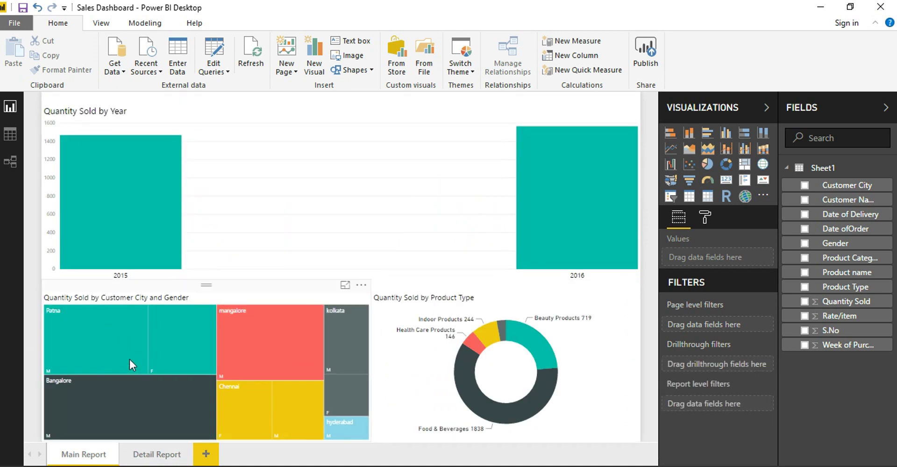
Step: Check whether the Quantity Sold by Product Type donut chart offers drillthrough for its slices
mouse_move(130, 360)
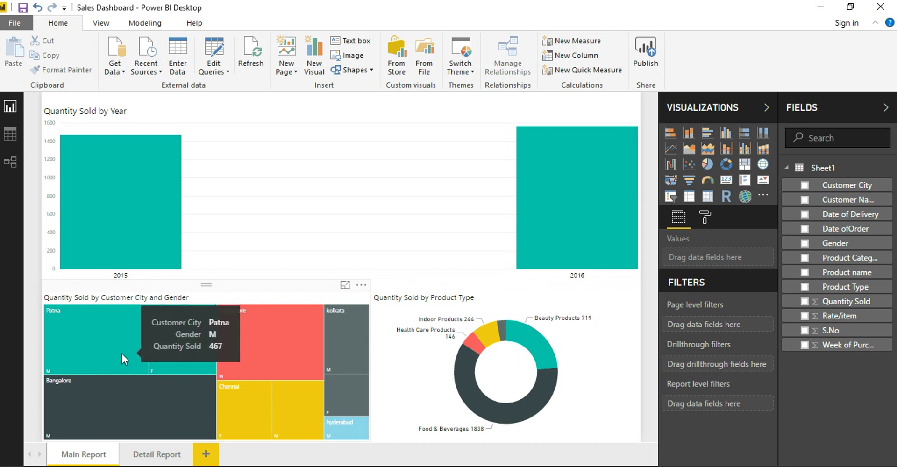
mouse_move(546, 368)
left_click(584, 369)
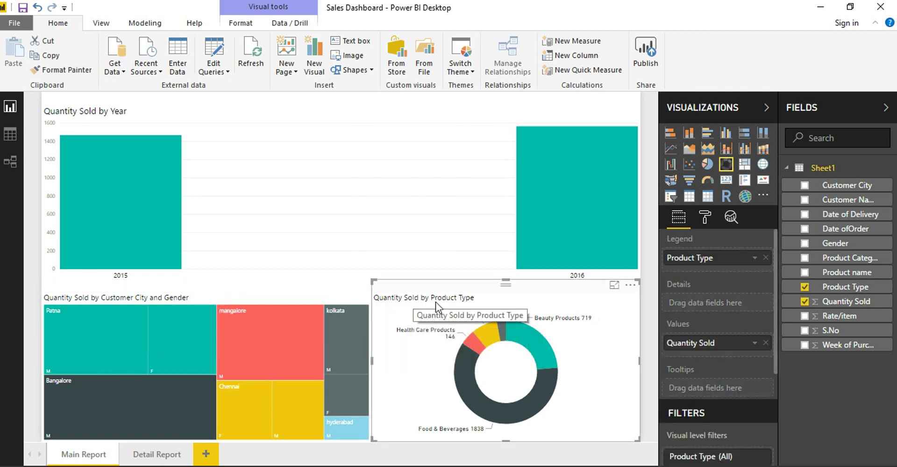
right_click(535, 341)
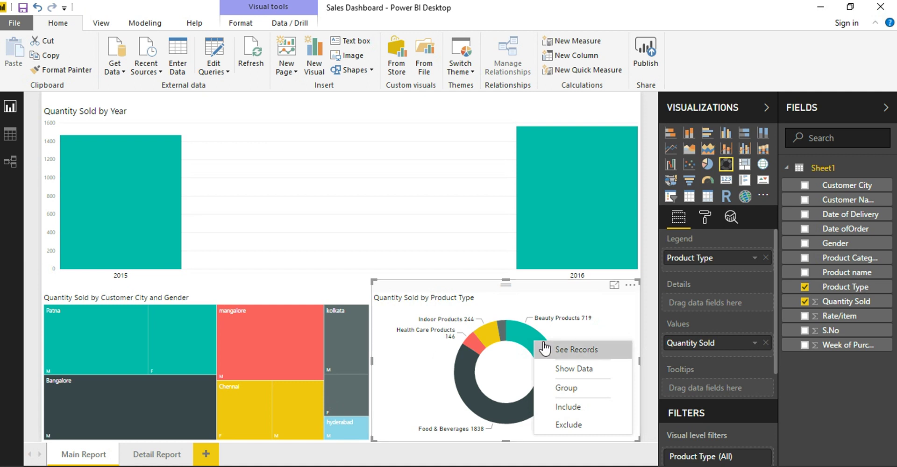
mouse_move(518, 332)
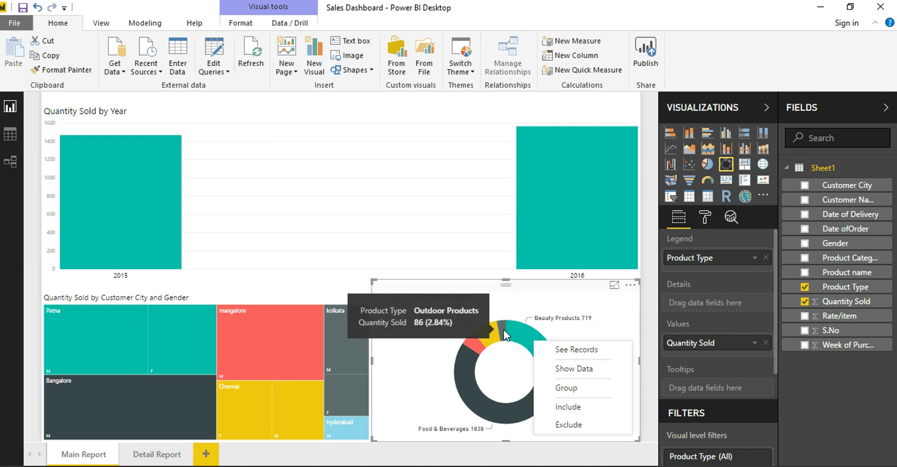
left_click(511, 315)
mouse_move(499, 329)
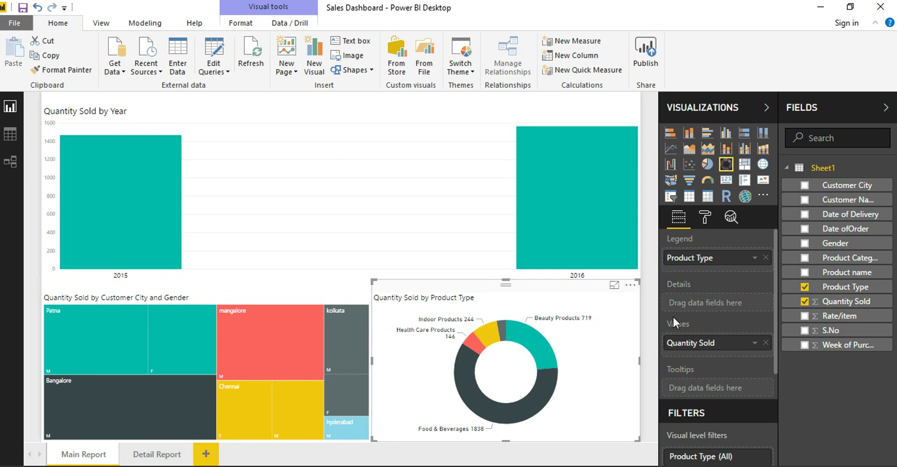
Step: Add Product Type as a third drillthrough filter on the Detail Report page and collapse its value list
left_click(164, 457)
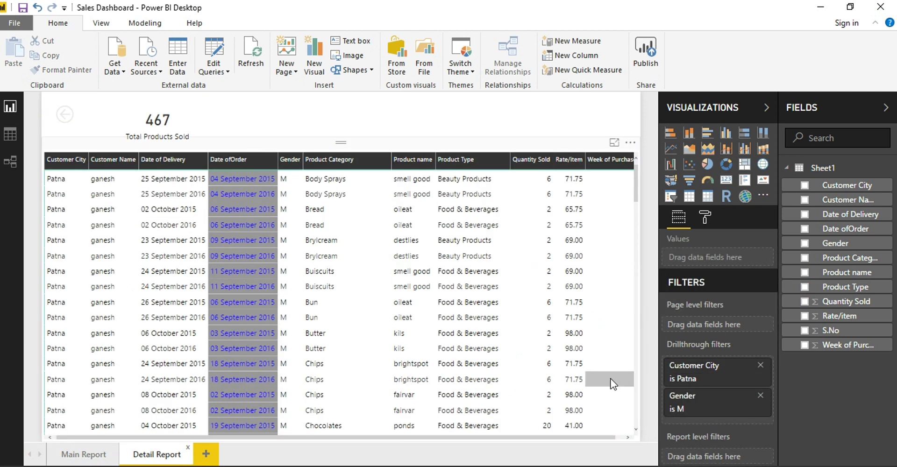
left_click_drag(844, 287, 731, 354)
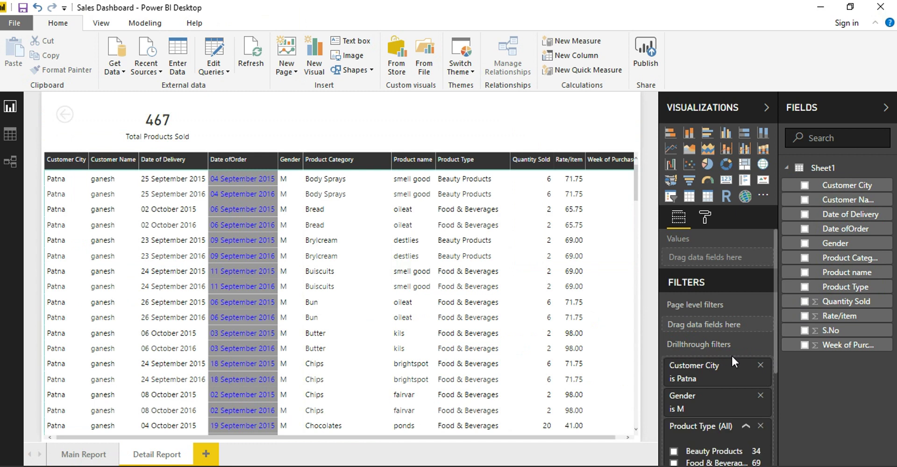
left_click(746, 426)
Step: Drill through from the Outdoor Products slice of the Main Report donut chart to the Detail Report page
left_click(86, 452)
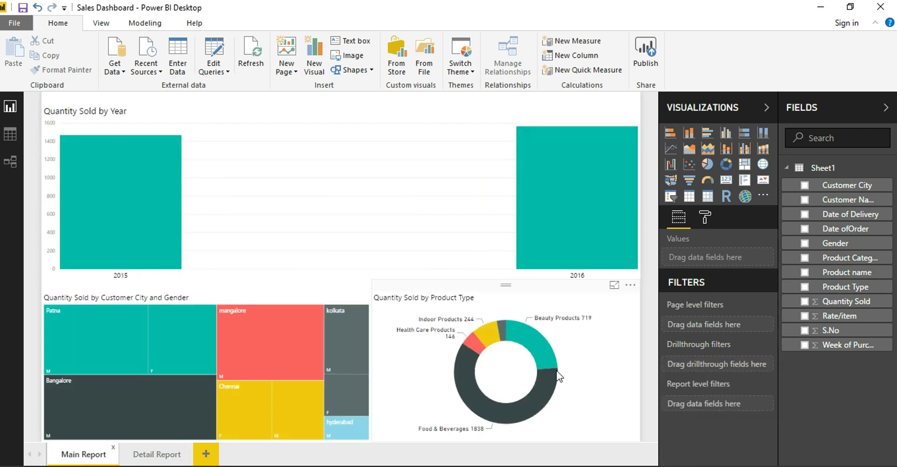
right_click(500, 324)
mouse_move(554, 437)
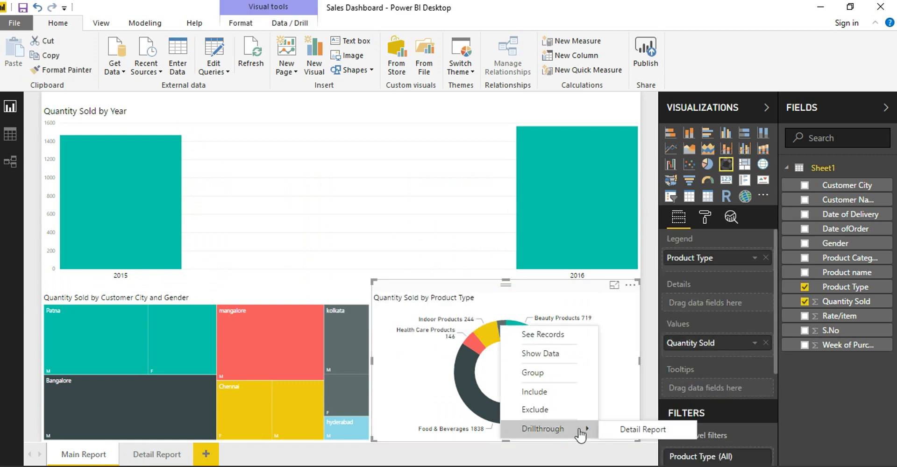
left_click(621, 429)
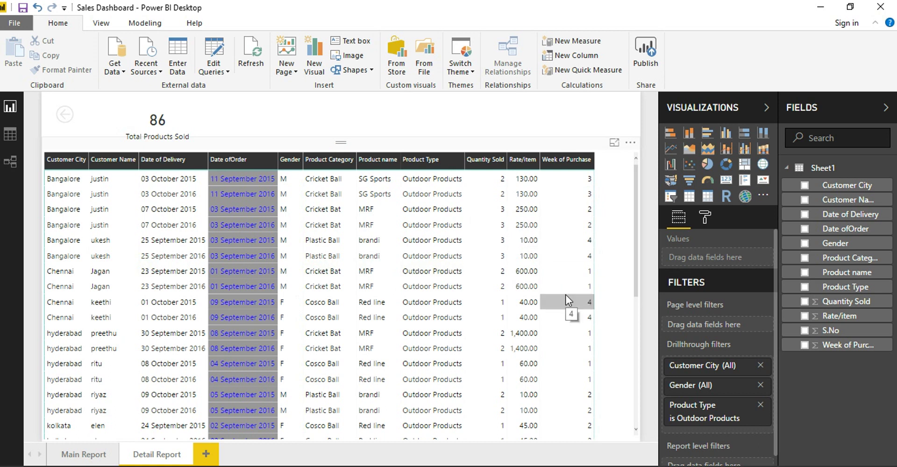
Step: Return to the Main Report and examine the drill and data actions available for the donut chart and the Quantity Sold by Year chart
left_click(69, 120)
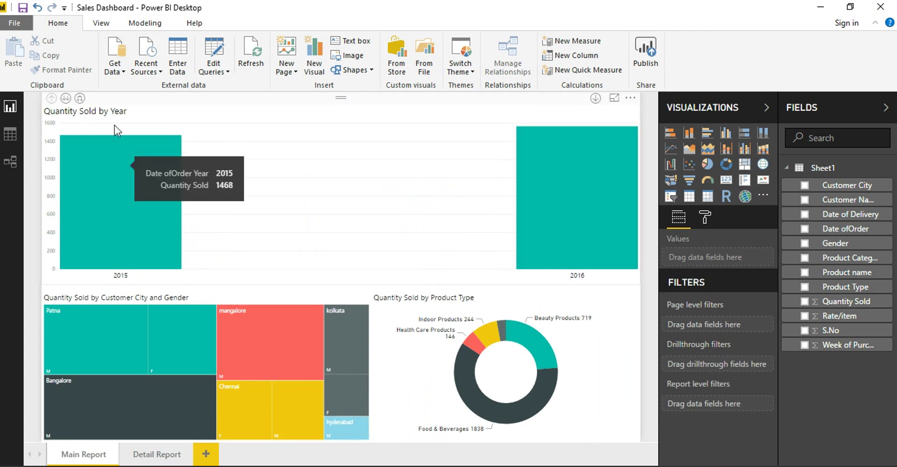
left_click(163, 24)
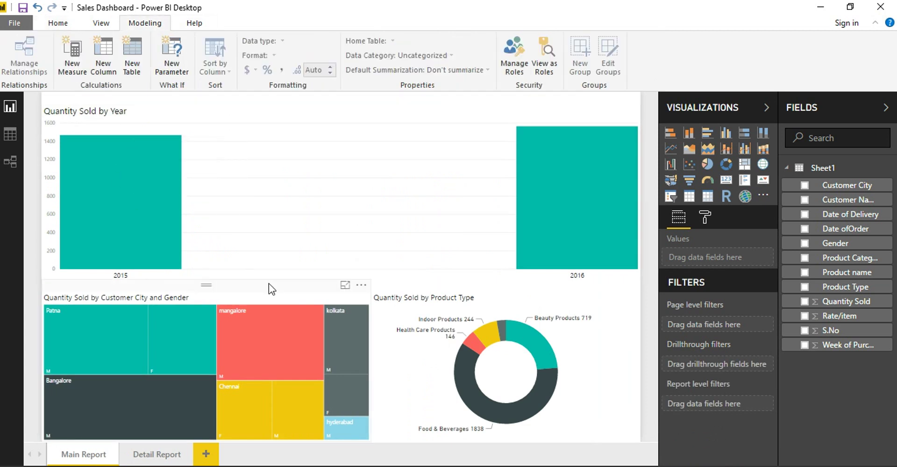
left_click(396, 360)
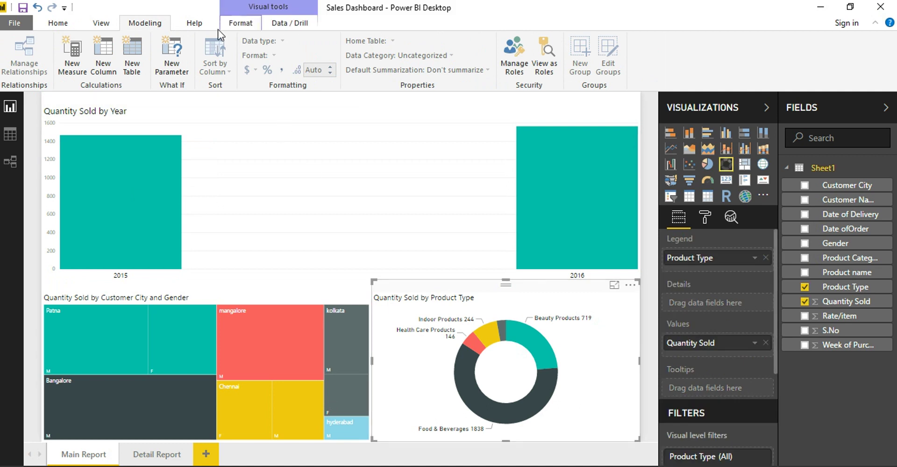
left_click(233, 24)
left_click(285, 24)
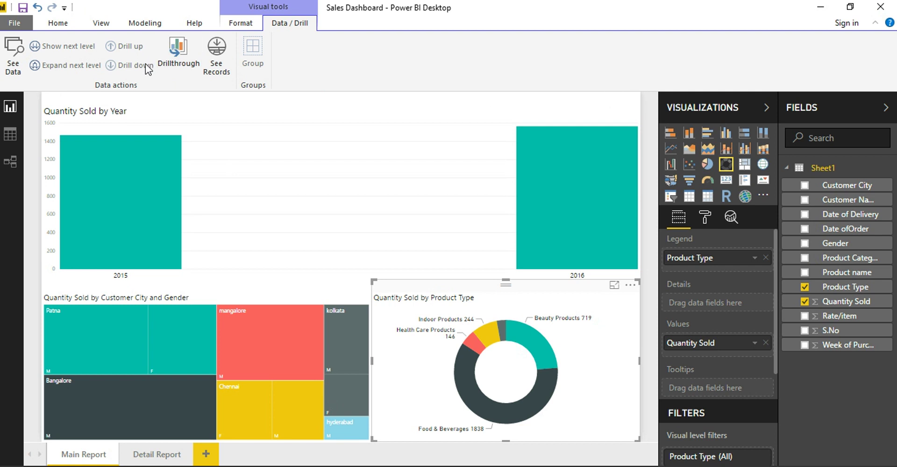
left_click(260, 166)
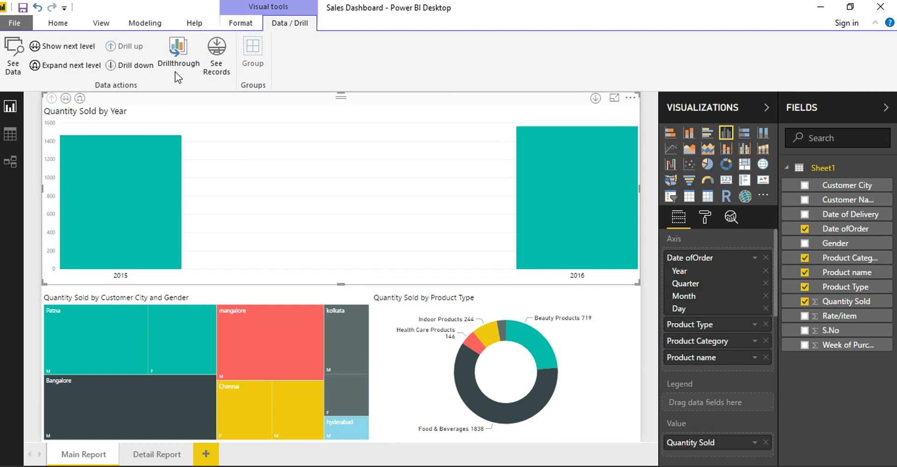
left_click(78, 25)
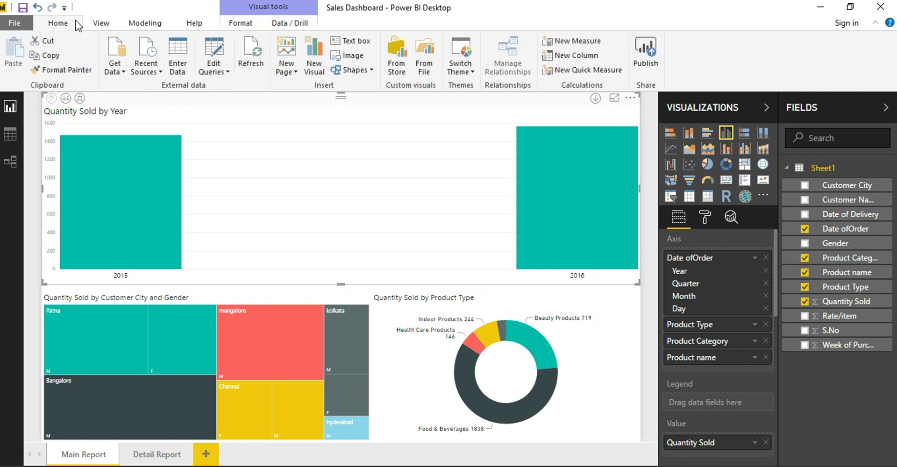